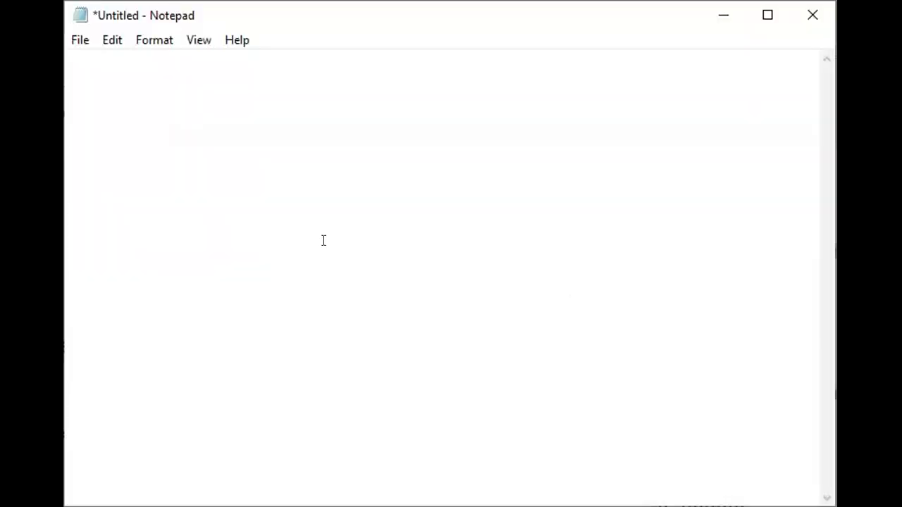
- Write the loan assumptions in the notes on separate lines: loan: 12000, n= 12 months, and interest rate=0
text(loan: 12000)
key(Return)
text(n= )
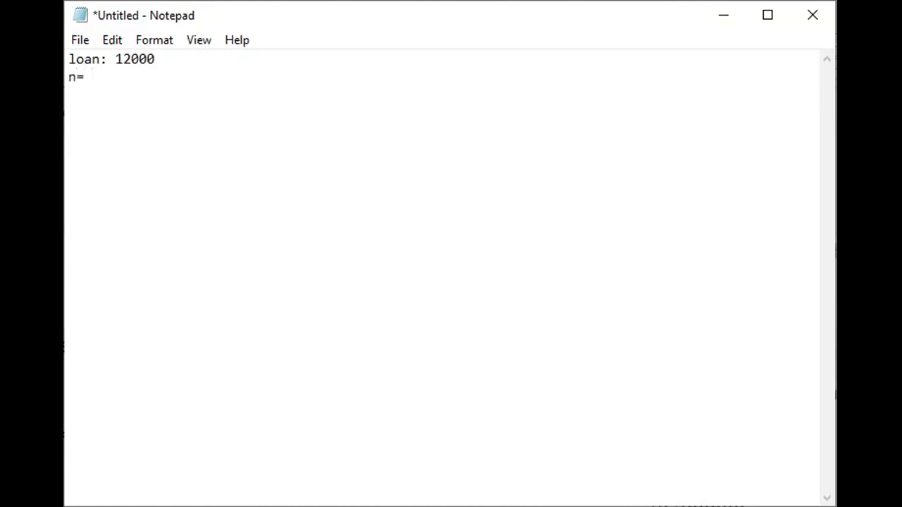
text(12 months)
key(Return)
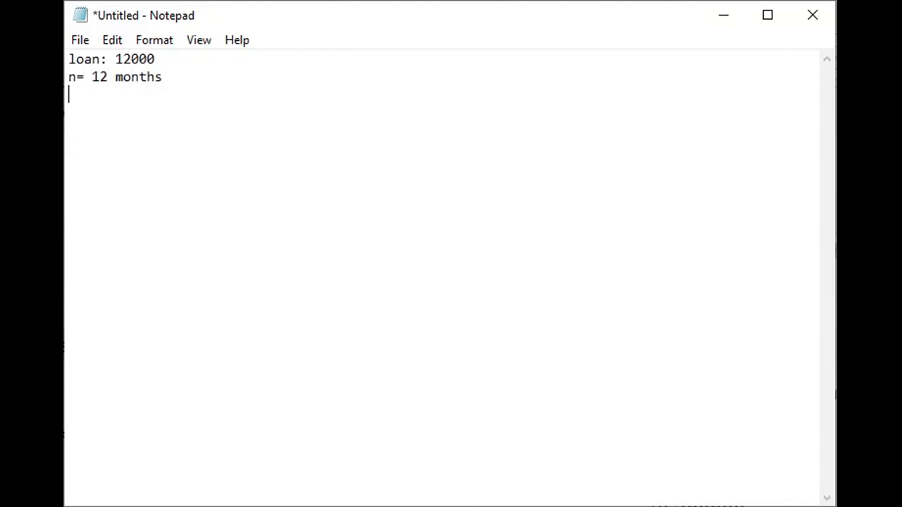
text(interest rate=0)
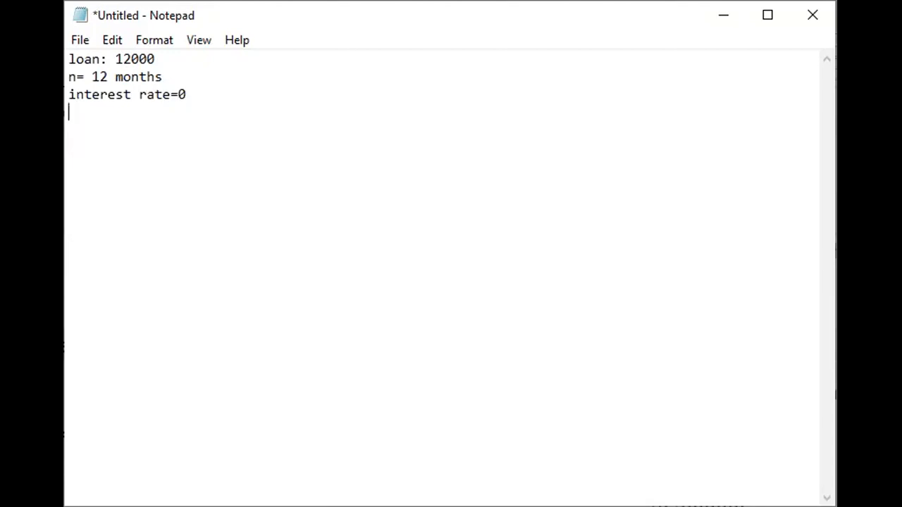
- Add the payment calculation "12000/12= 1000" below the assumptions, separated by a blank line
key(Return)
key(Return)
text(12000/)
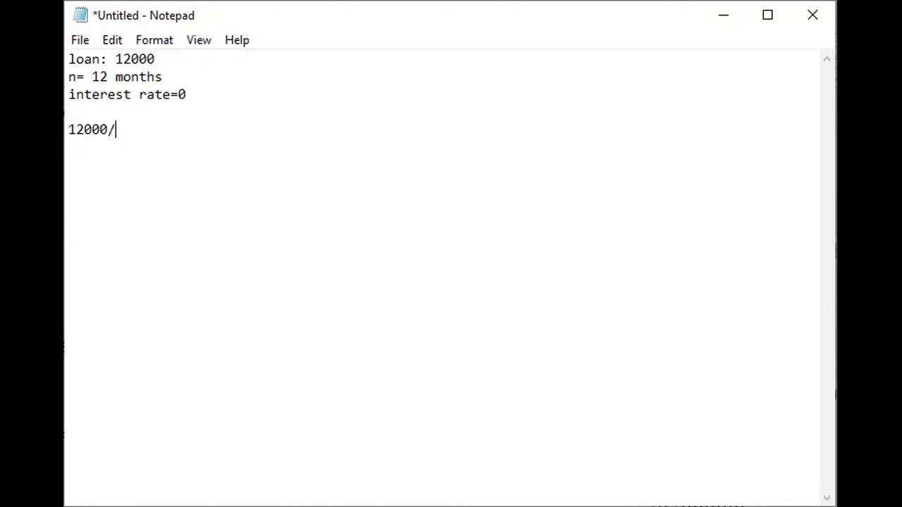
text(12= 1000)
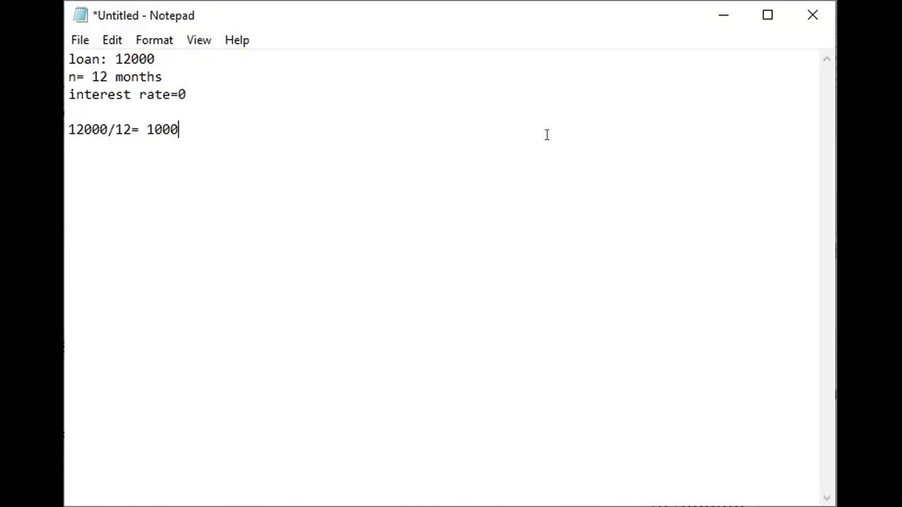
key(Return)
- Change the interest rate line to read "interest rate=3.5% per year (annual interest rate/ APR)"
click(196, 104)
click(188, 91)
key(BackSpace)
text(3.5% per year (annu)
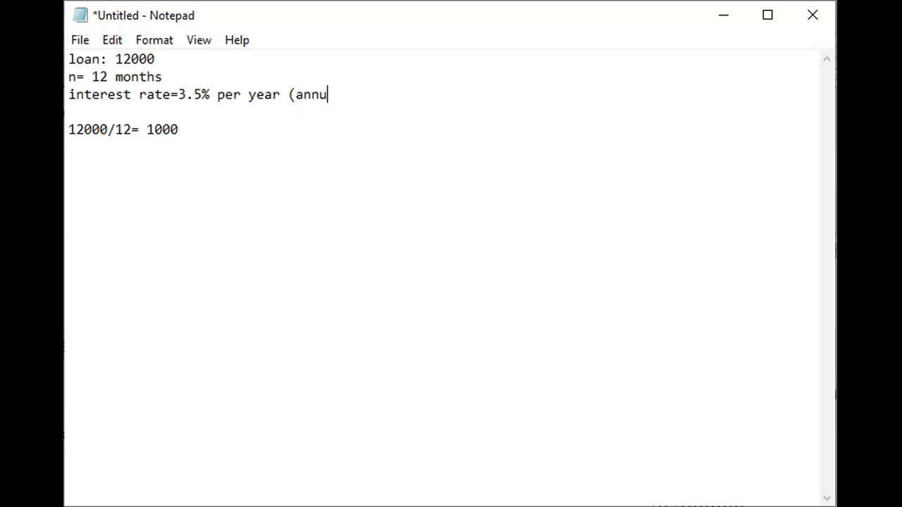
text(al inter)
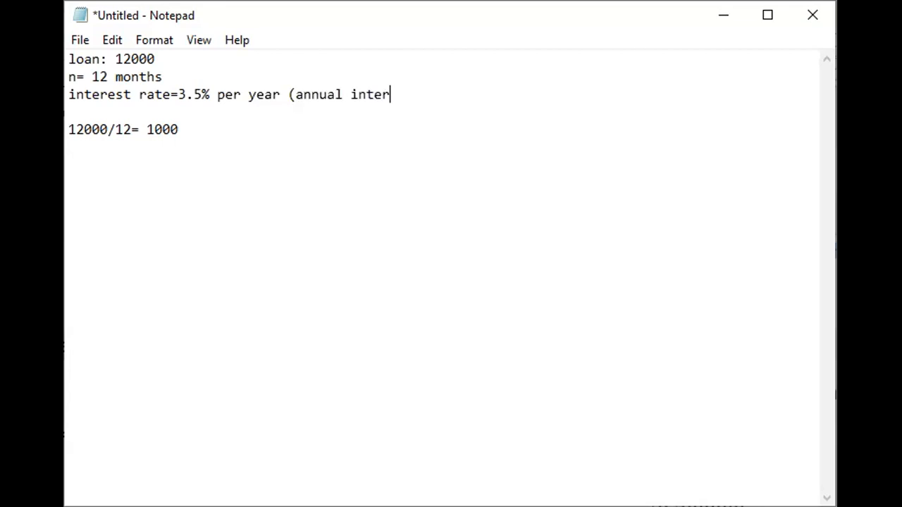
text(est rate/ )
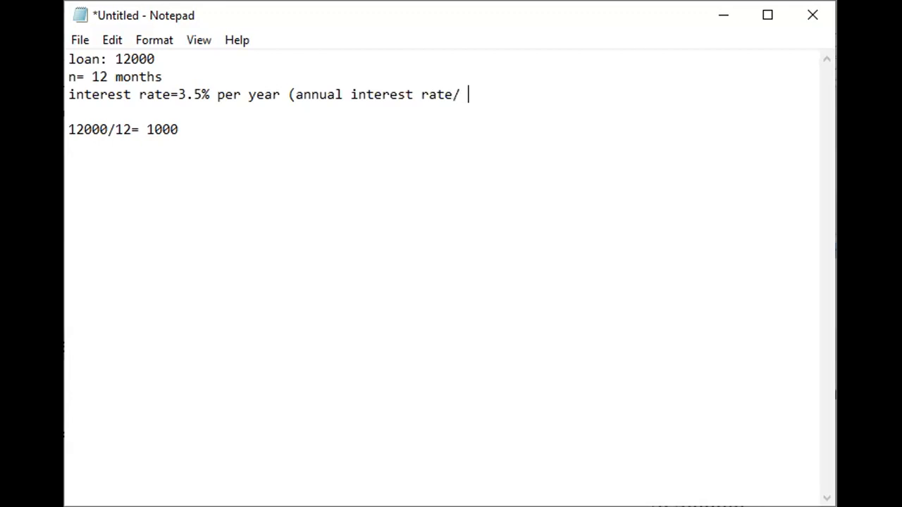
text(APRR))
- Highlight the 12000/12 calculation and its result in the notes, and switch to the Excel workbook
click(214, 124)
drag(199, 132, 69, 131)
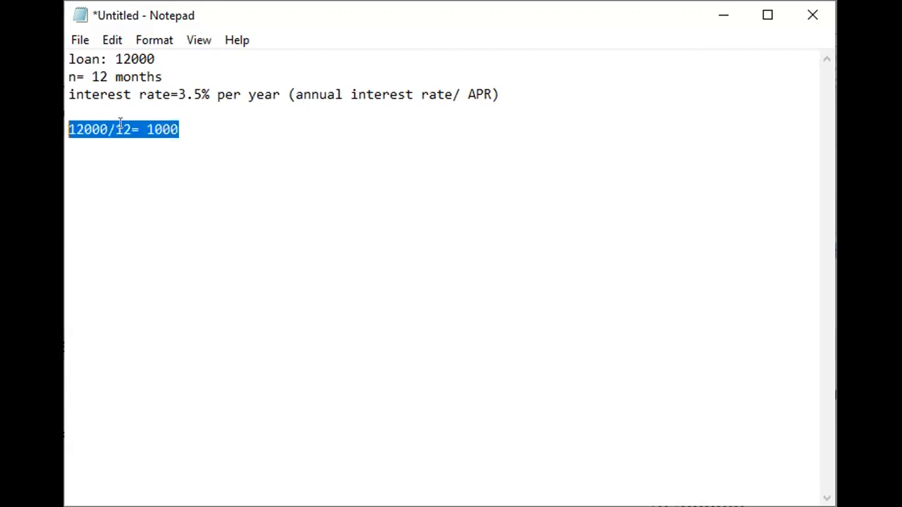
click(179, 128)
drag(179, 129, 151, 128)
click(183, 132)
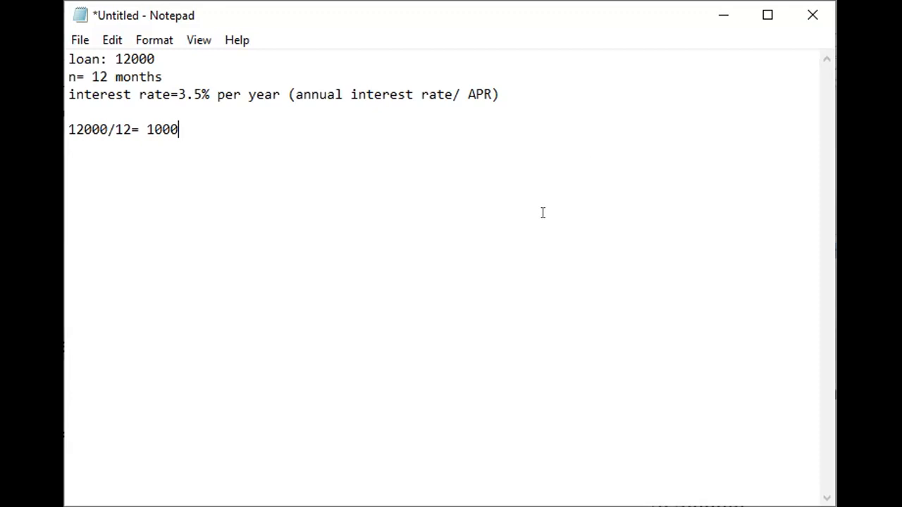
click(727, 13)
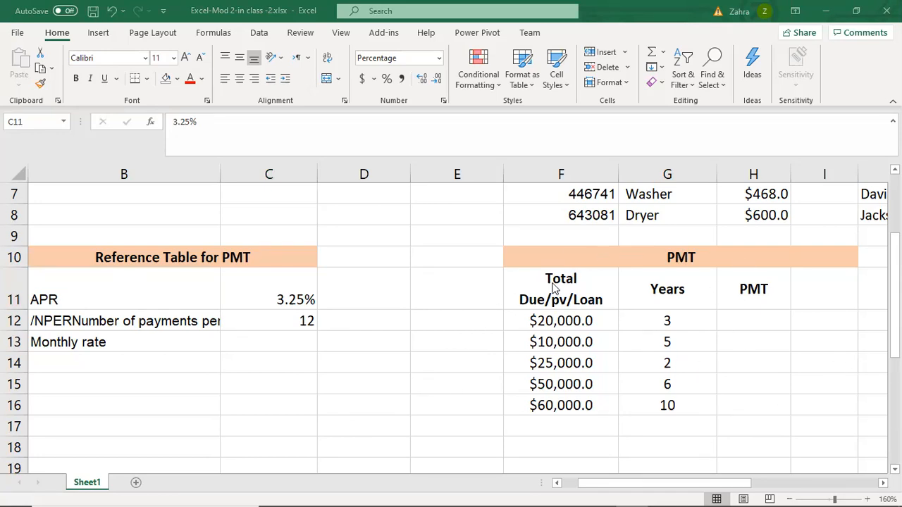
- Enter the trial formula =PMT(0,12,12000) in cell C15 below the reference table
click(261, 383)
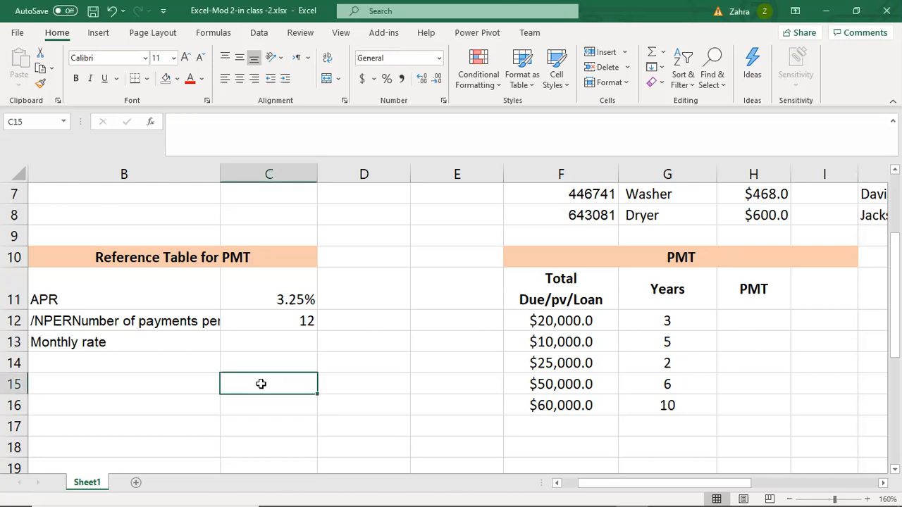
text(=)
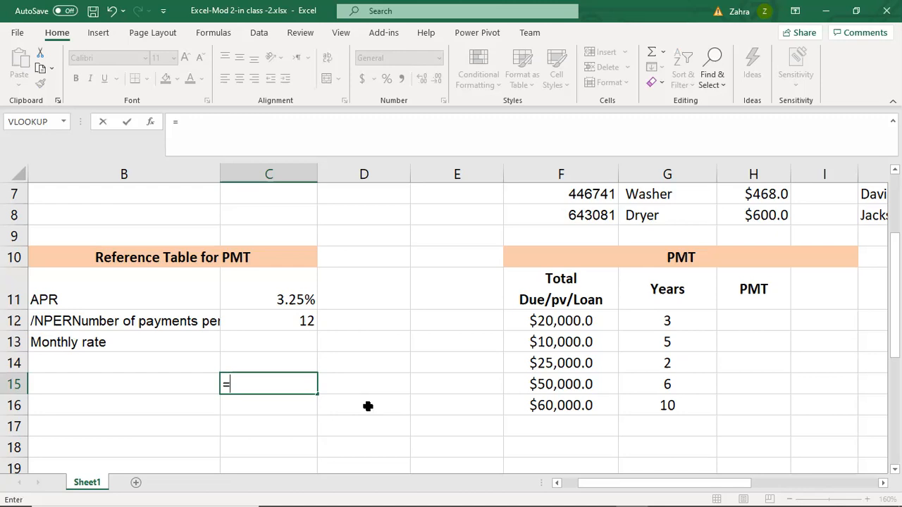
text(pmt)
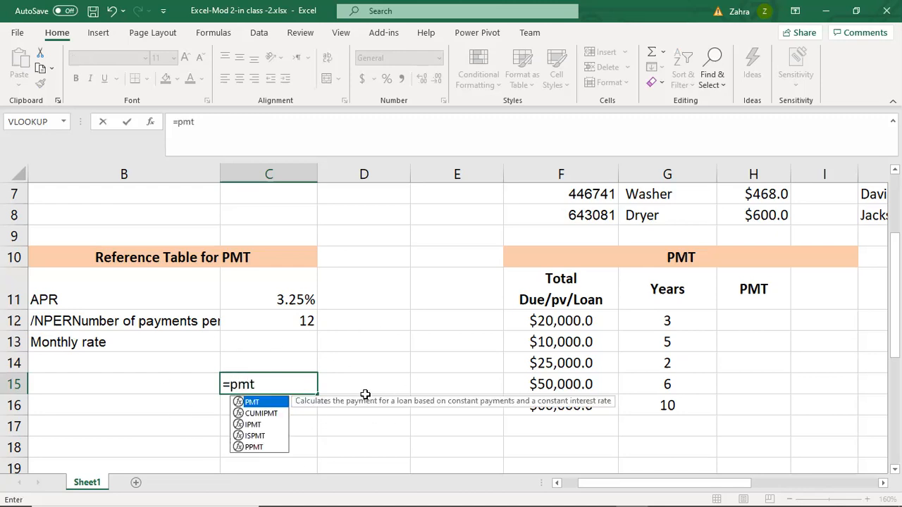
double_click(254, 403)
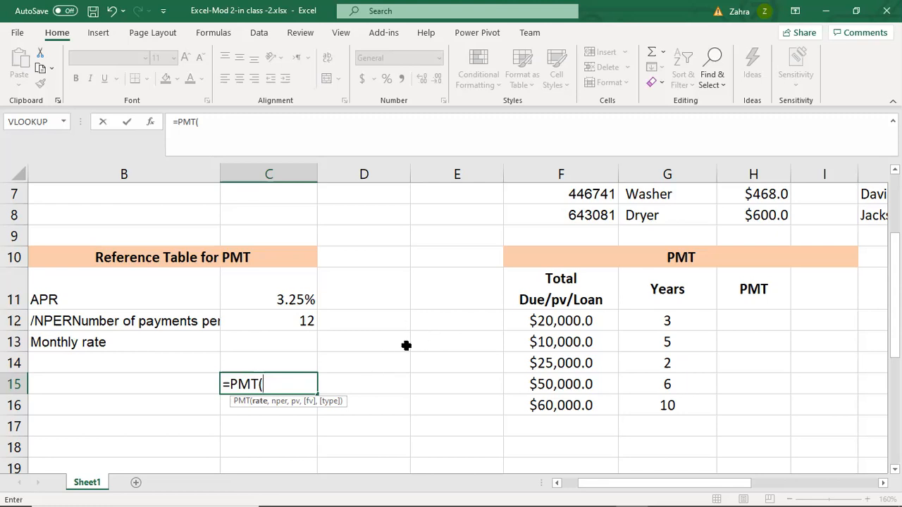
text(0,12)
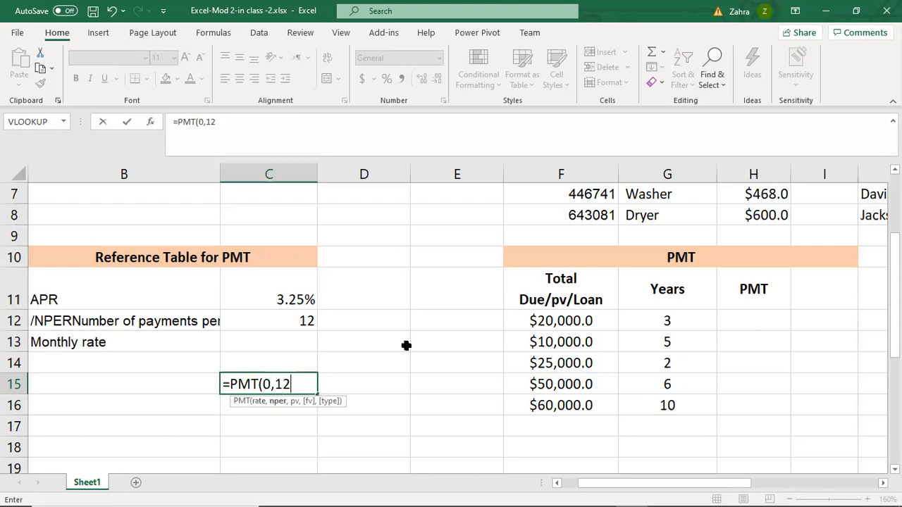
text(,12)
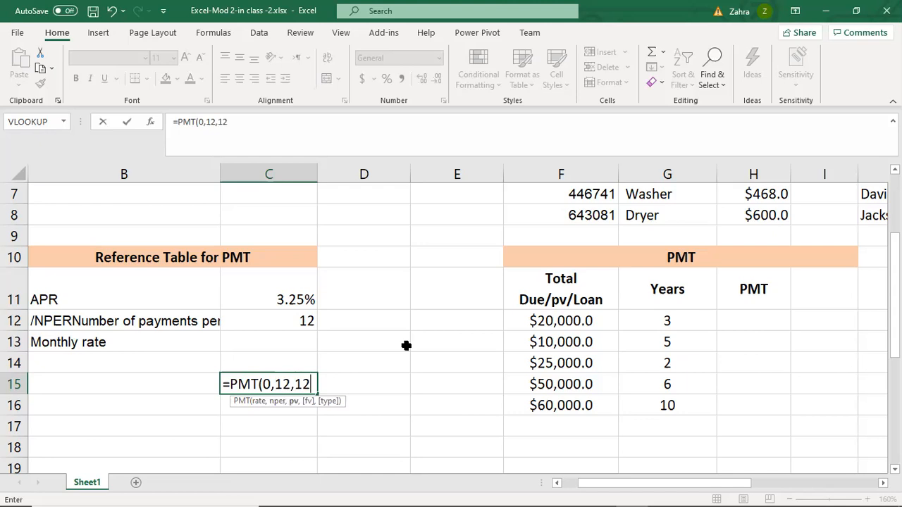
text(000)
shift+click(403, 342)
click(252, 402)
- Make the loan amount in cell C15's PMT formula negative, so it reads =PMT(0,12,-12000)
click(272, 386)
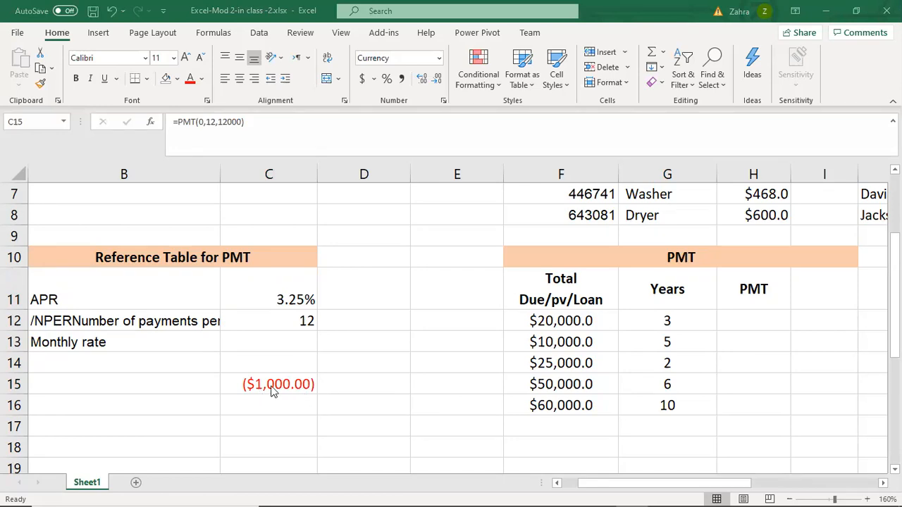
click(222, 125)
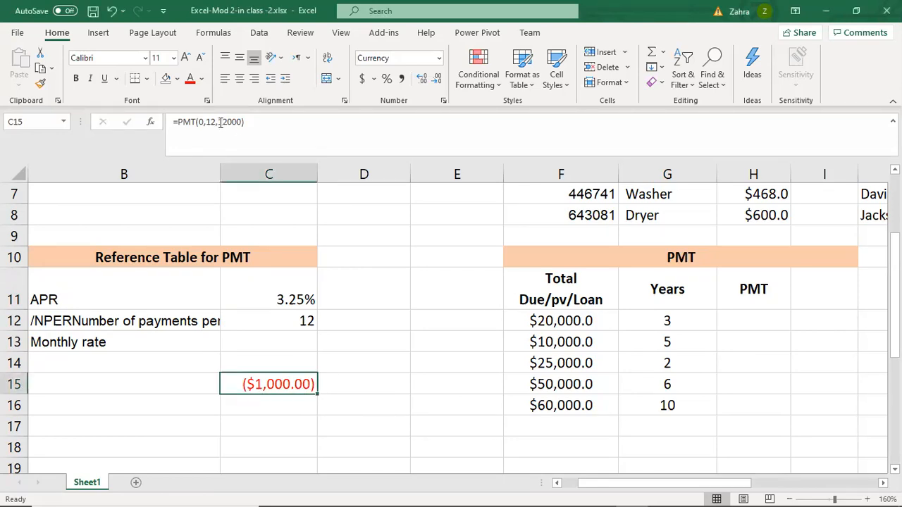
click(220, 123)
text(-)
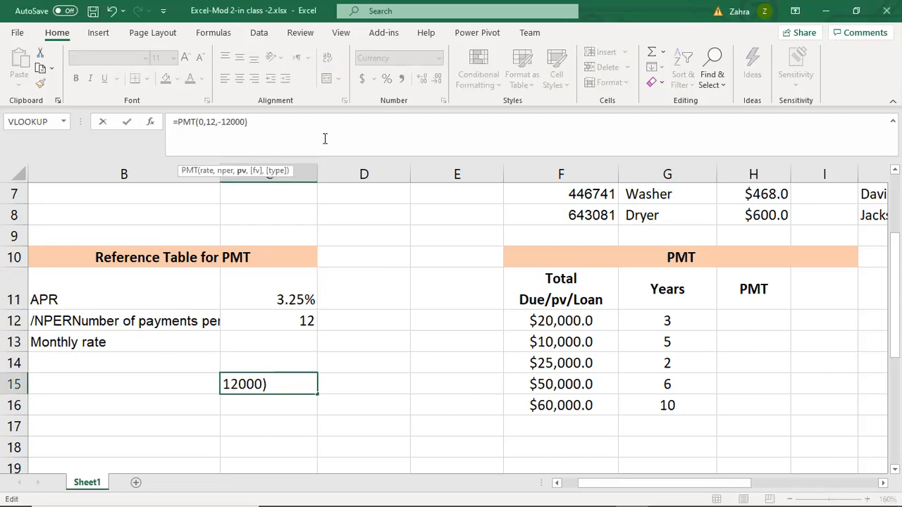
key(Return)
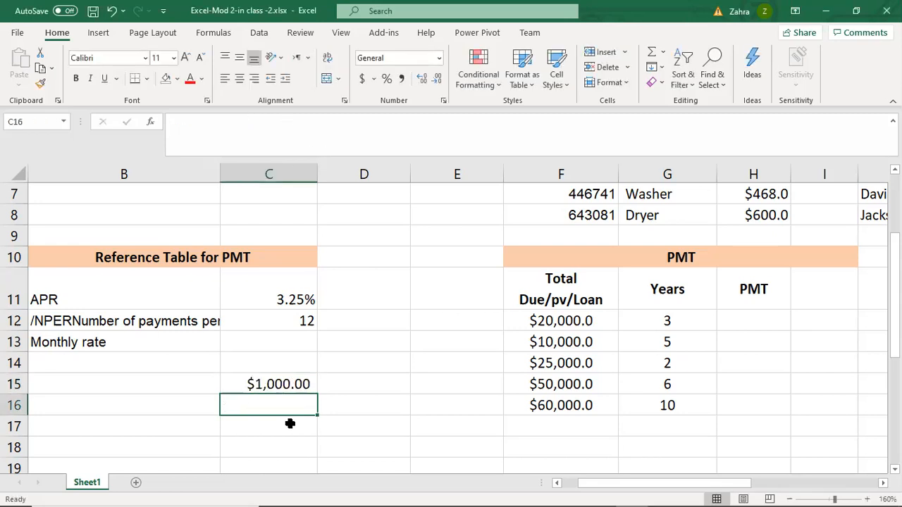
- Clear the trial PMT formula from cell C15
click(275, 386)
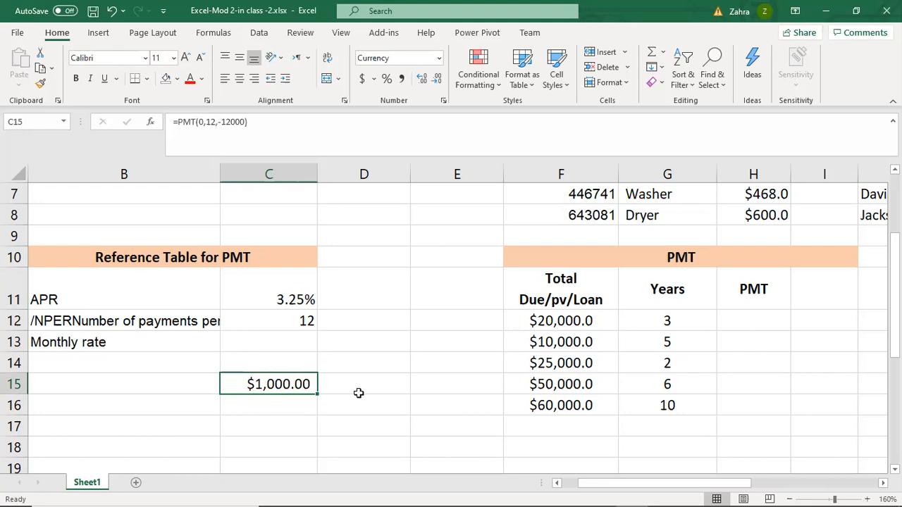
key(Delete)
click(362, 347)
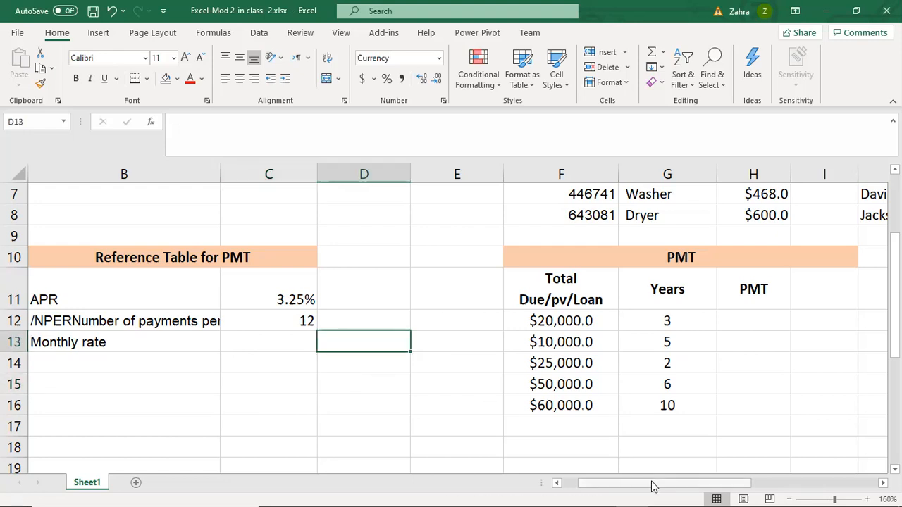
- Examine the APR label and its rate in the Reference Table for PMT
drag(654, 486, 654, 484)
drag(721, 484, 698, 483)
click(570, 292)
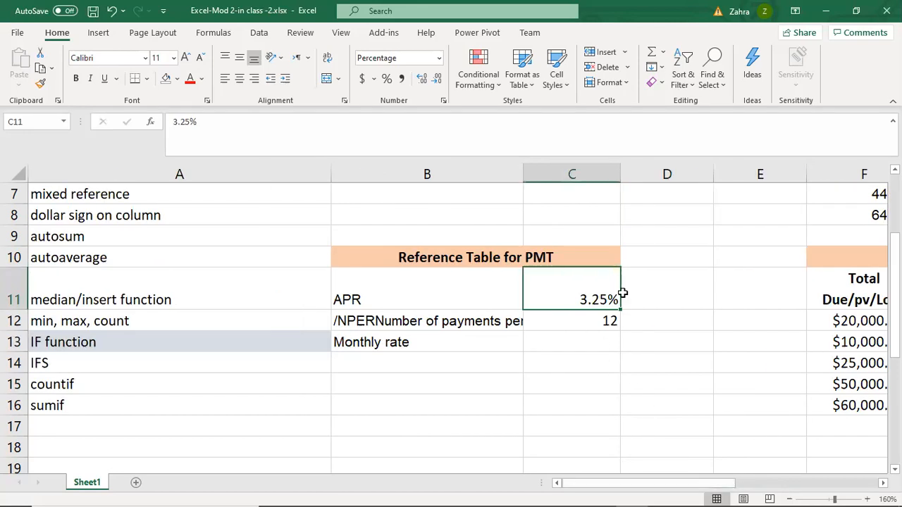
click(384, 291)
click(576, 292)
click(447, 276)
click(575, 290)
click(412, 291)
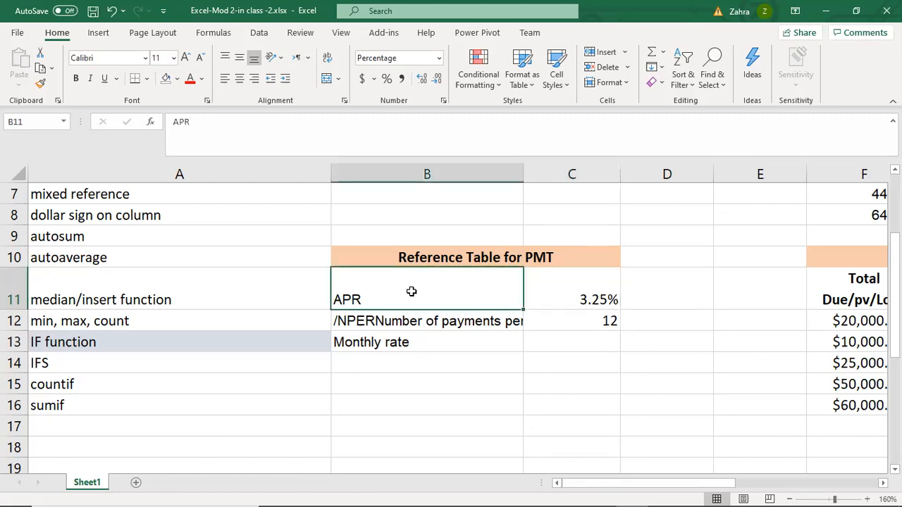
click(573, 283)
click(337, 299)
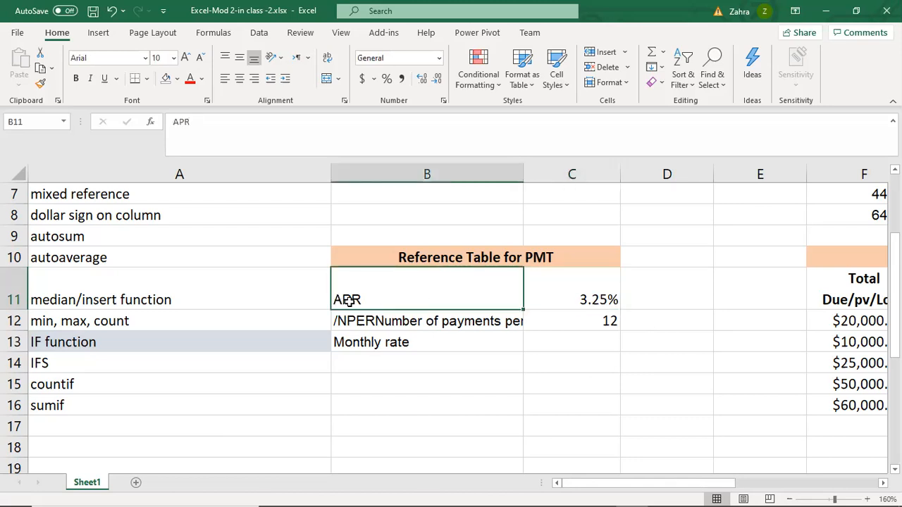
click(584, 286)
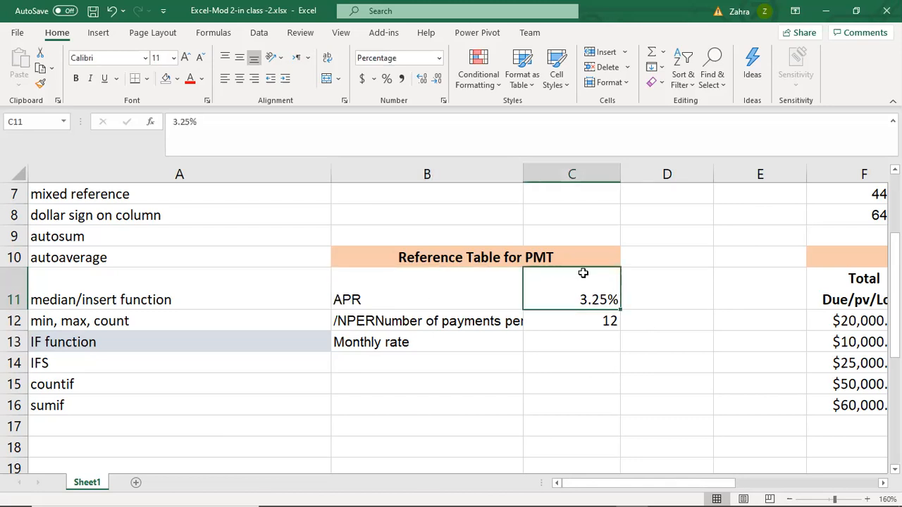
- Correct the label in cell B12 to read "NPER/Number of payments per year"
click(460, 323)
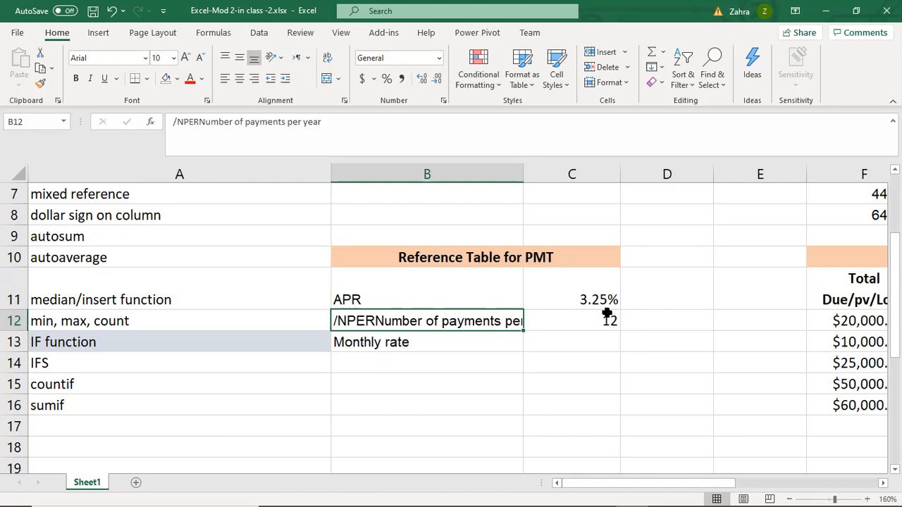
click(178, 124)
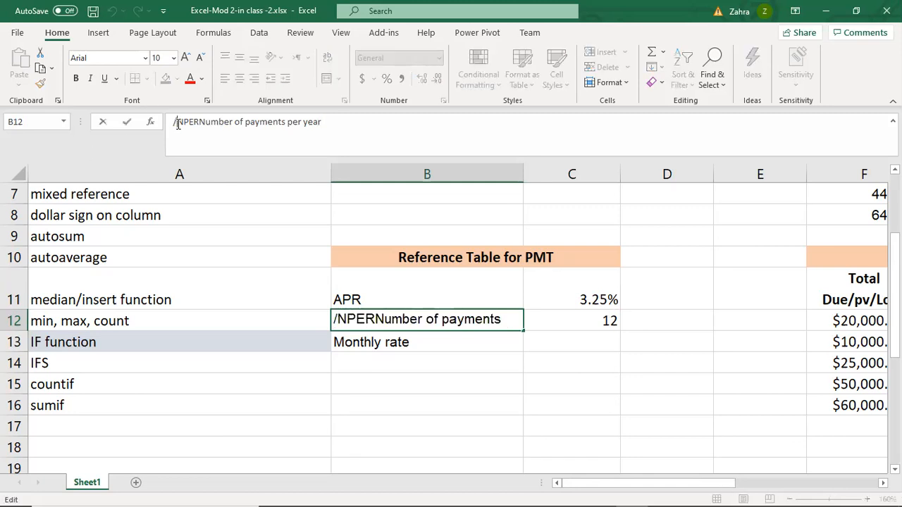
key(BackSpace)
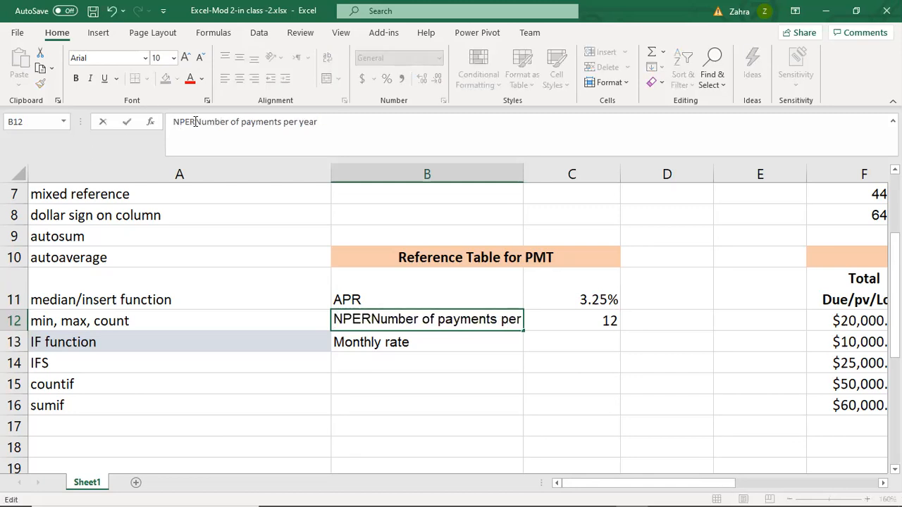
text(/)
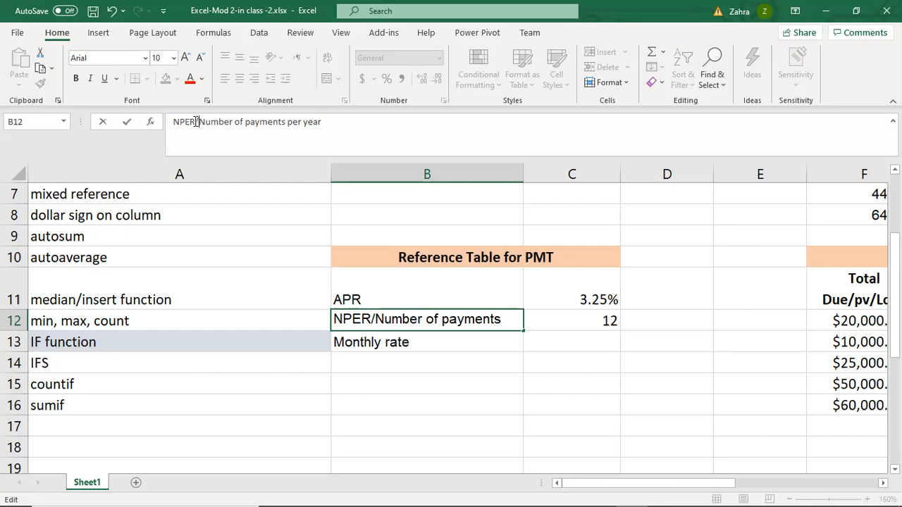
click(575, 341)
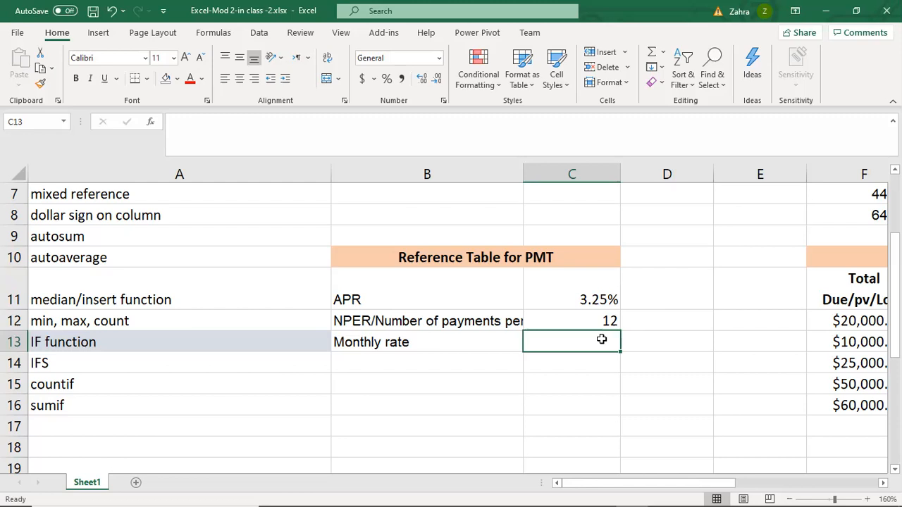
- Calculate the monthly rate in cell C13 by dividing the APR by 12 with the formula =C11/12
text(=)
click(578, 293)
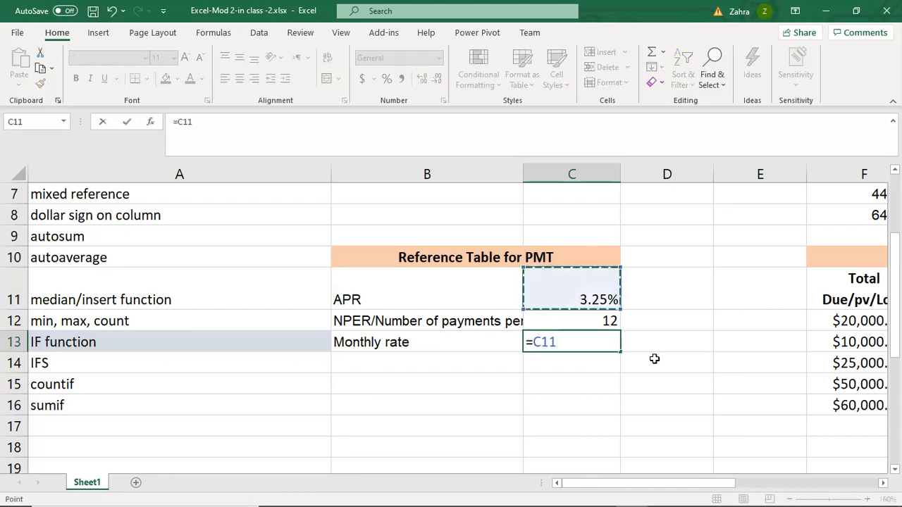
text(/12)
key(Return)
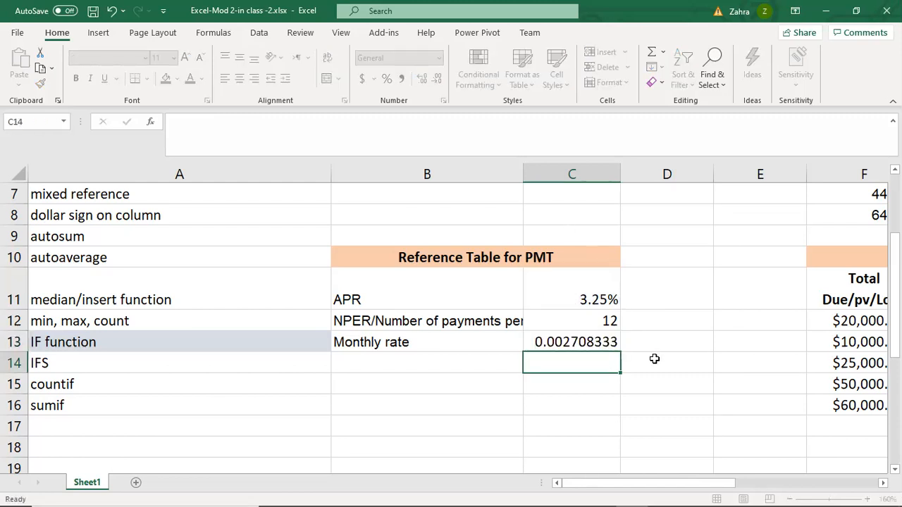
click(558, 341)
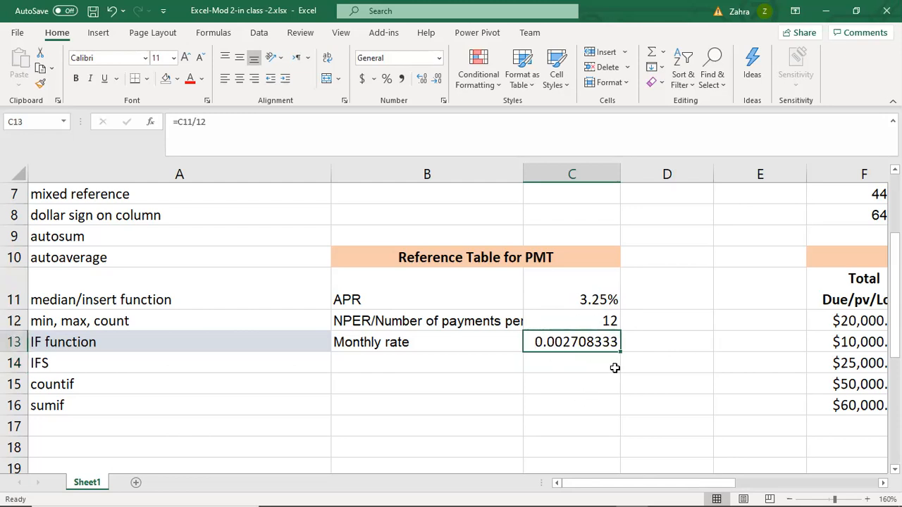
drag(680, 485, 698, 486)
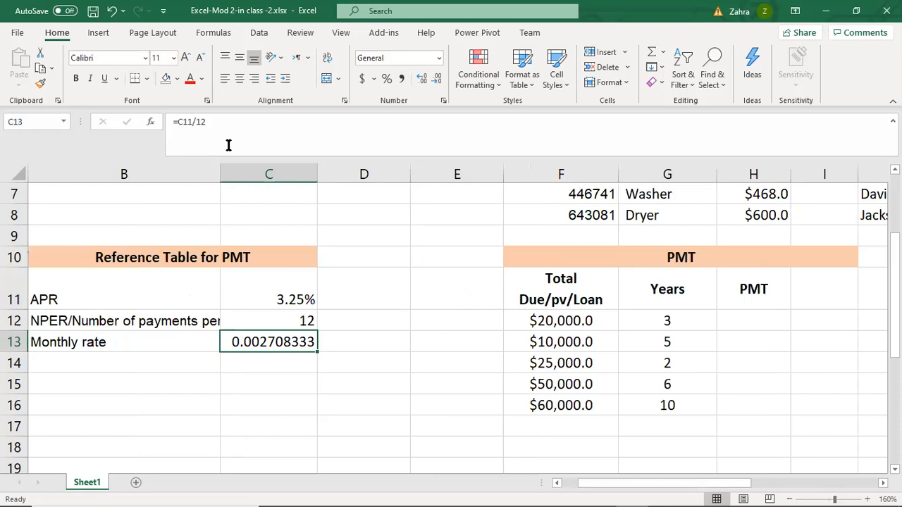
- Calculate the monthly payment for the first loan in cell H12 with the formula =PMT(C13,G12*12,-F12)
click(765, 317)
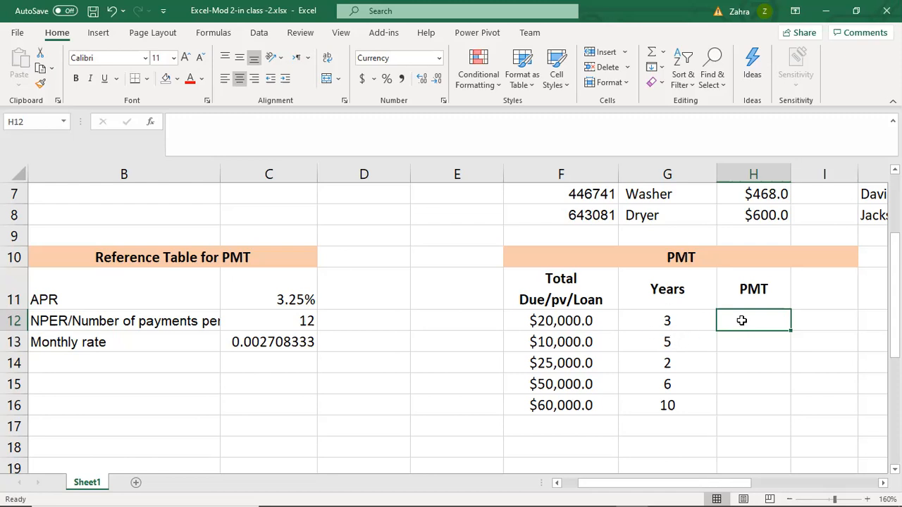
text(=)
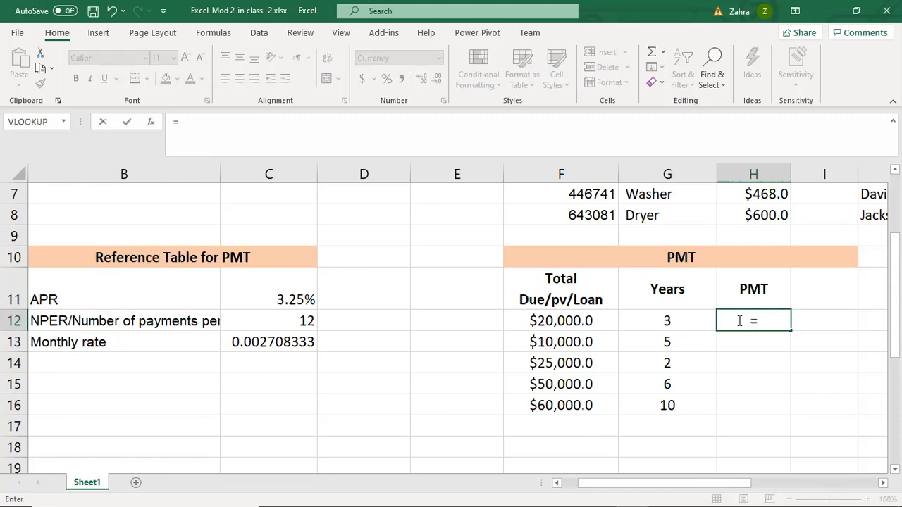
text(pmt)
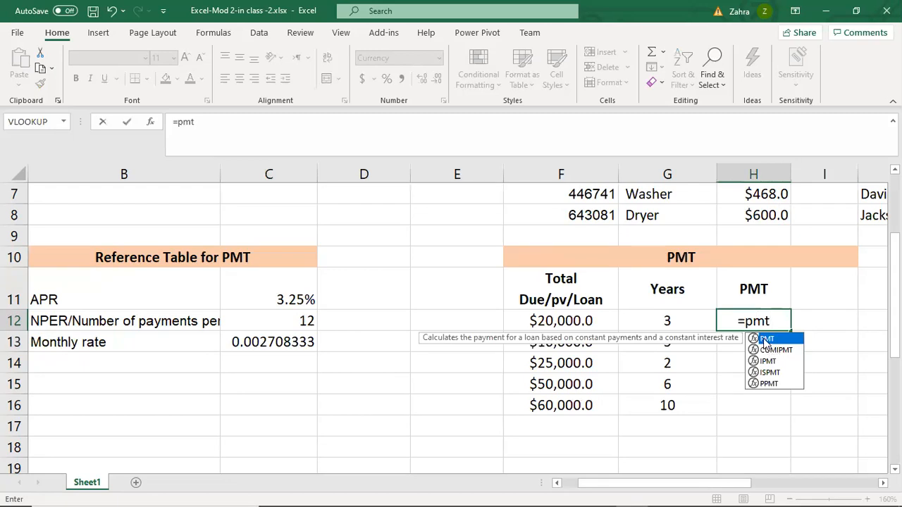
double_click(766, 342)
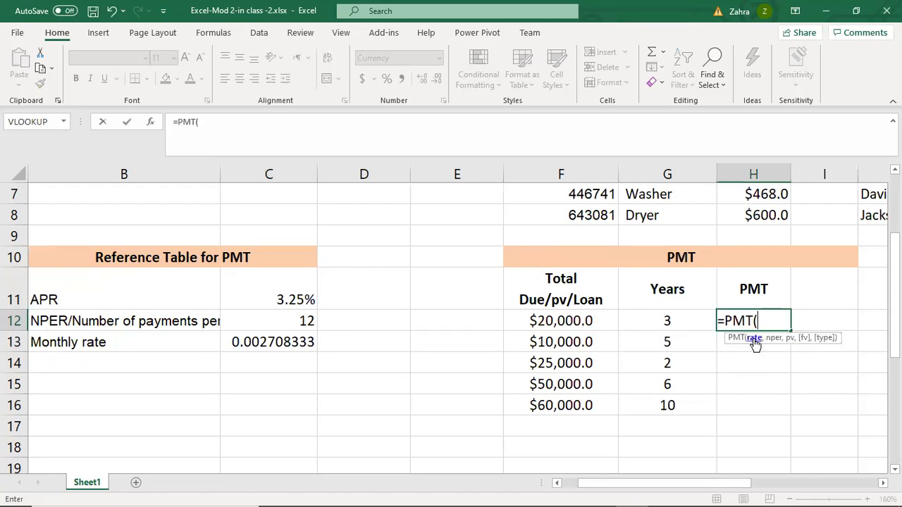
click(250, 341)
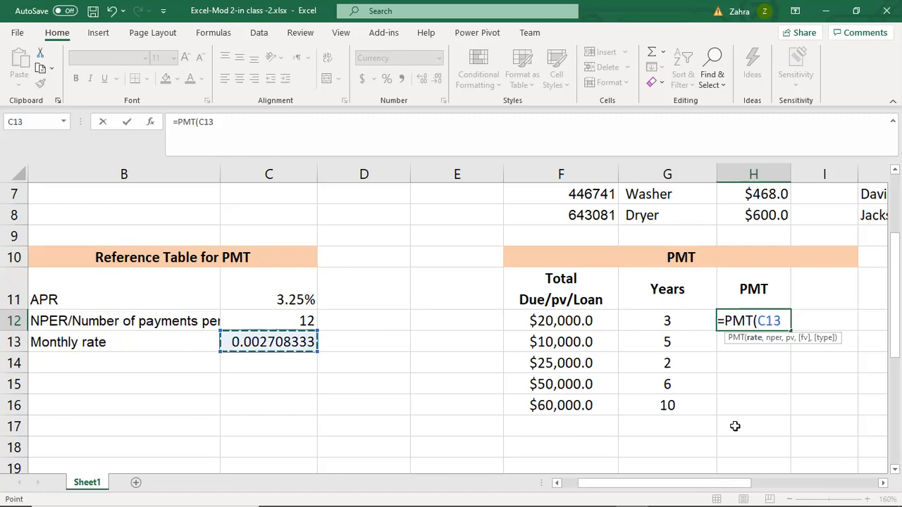
text(,)
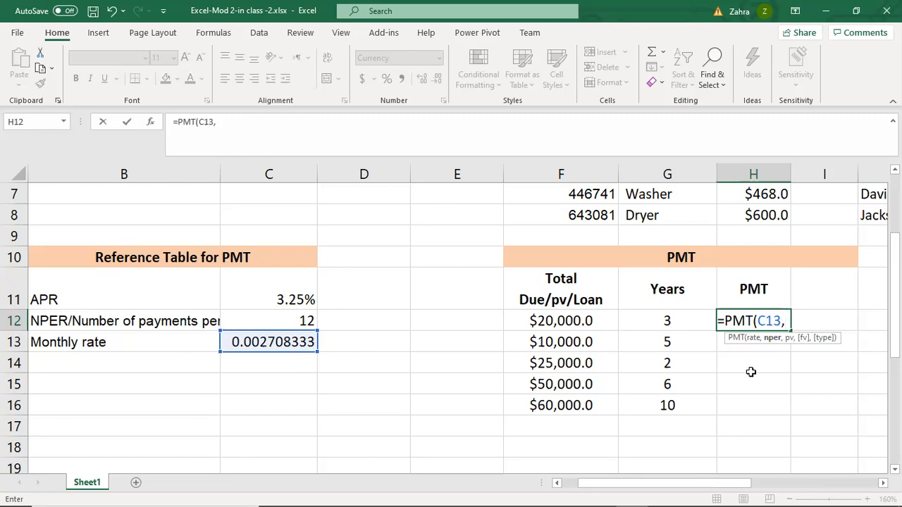
click(685, 320)
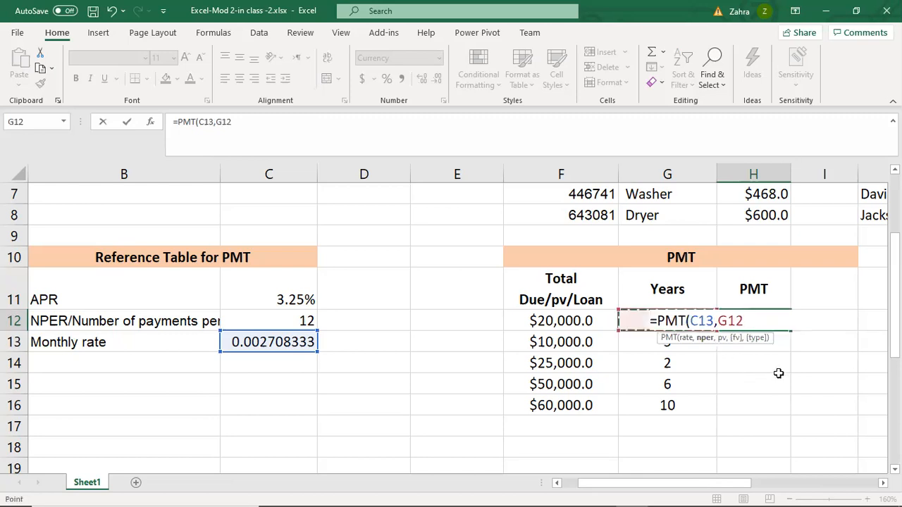
text(*12,)
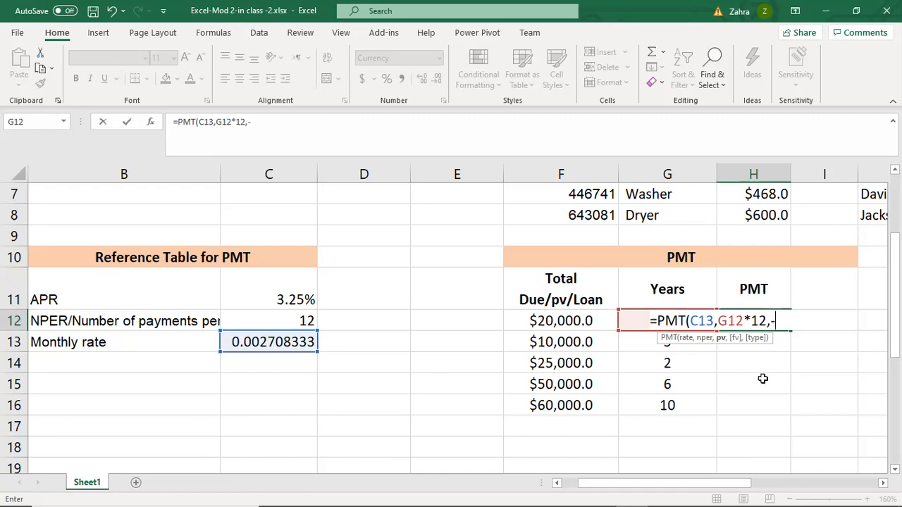
text(-)
click(559, 322)
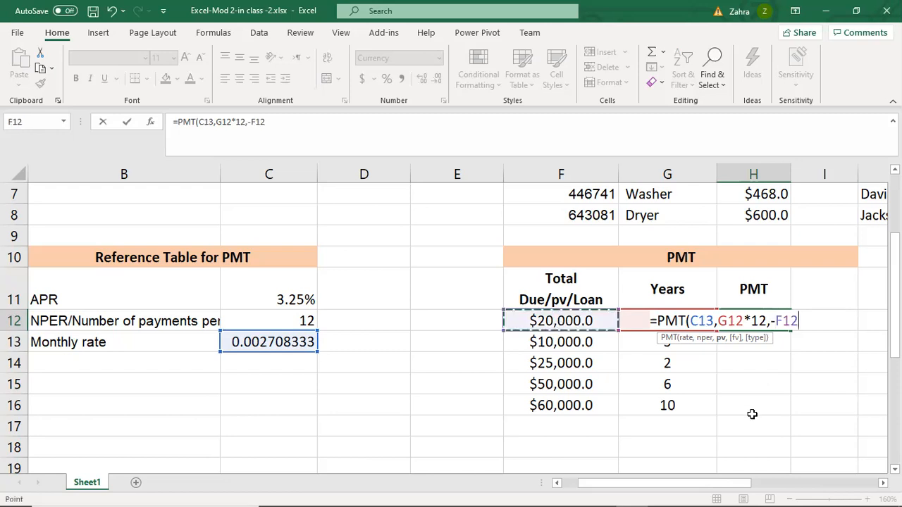
text())
key(Return)
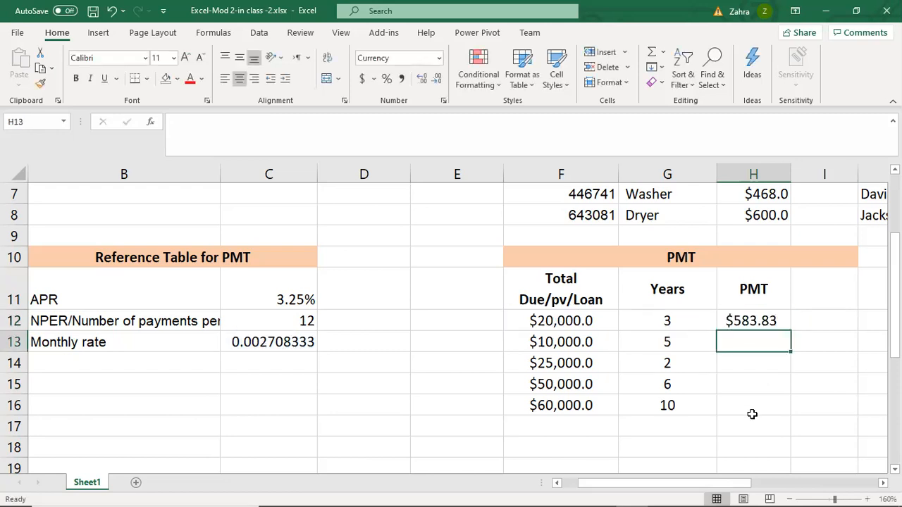
- Examine the H12 payment formula and the loan amounts and years of the remaining loans in the PMT table
click(748, 324)
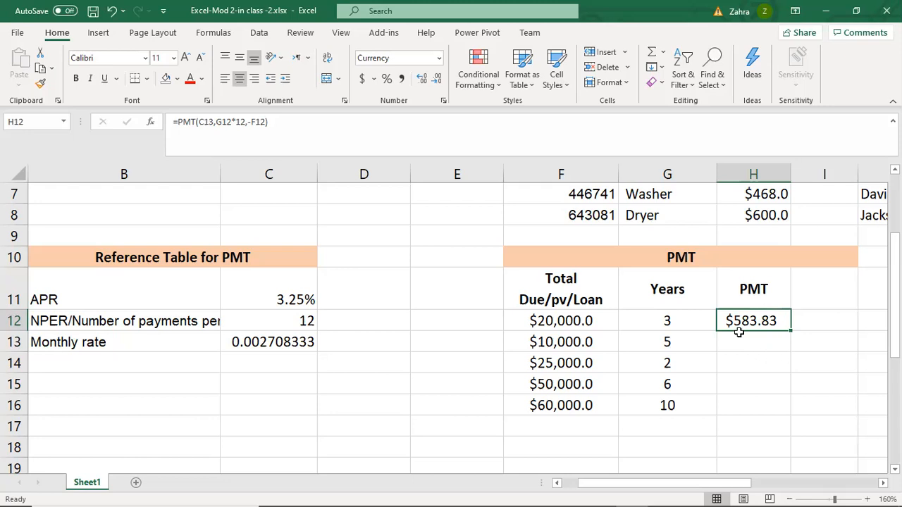
click(665, 344)
click(553, 345)
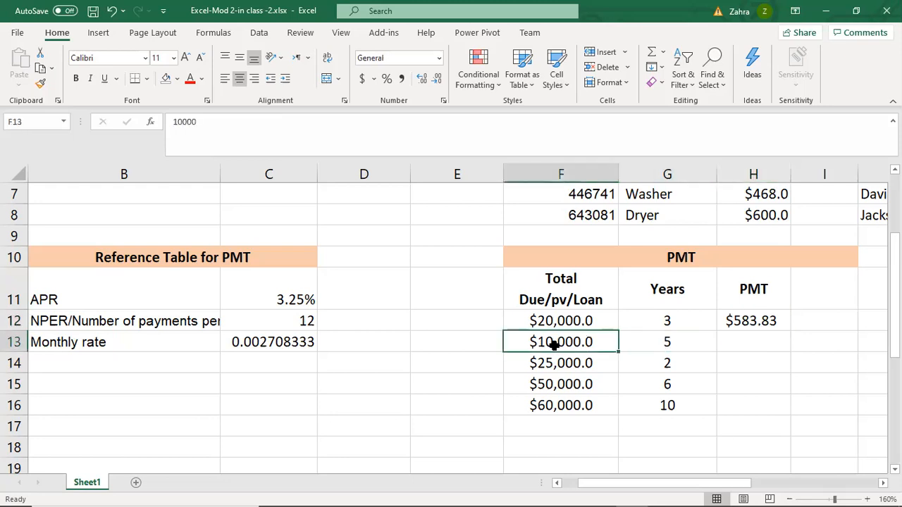
click(751, 363)
click(667, 361)
click(544, 364)
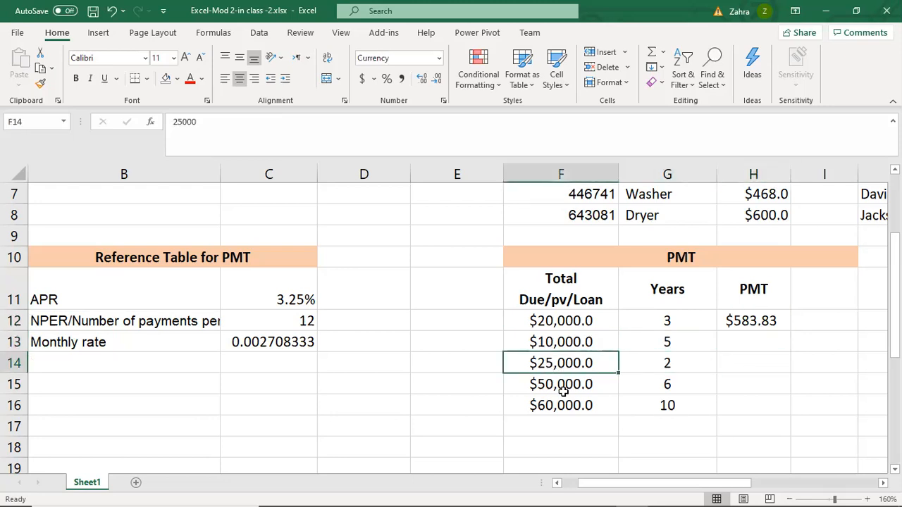
click(574, 384)
click(574, 403)
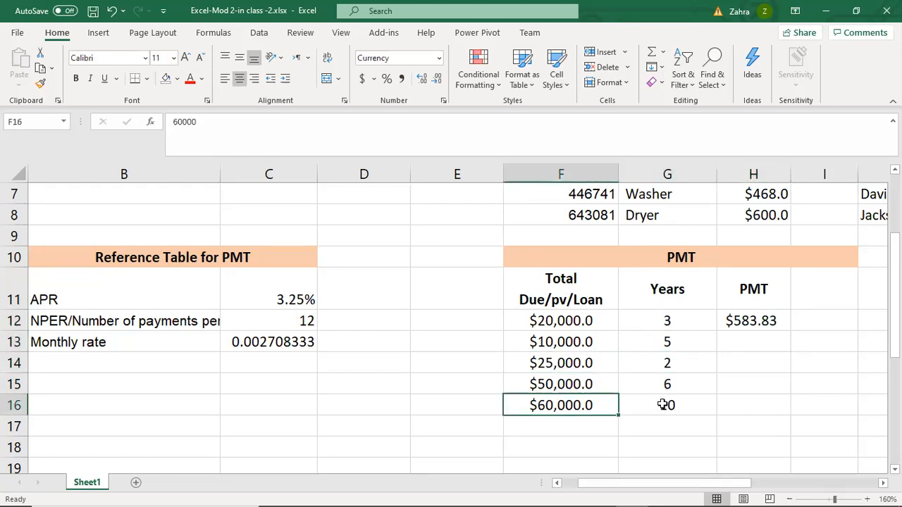
- Make the monthly rate reference absolute in the H12 payment formula, giving =PMT($C$13,G12*12,-F12)
click(745, 321)
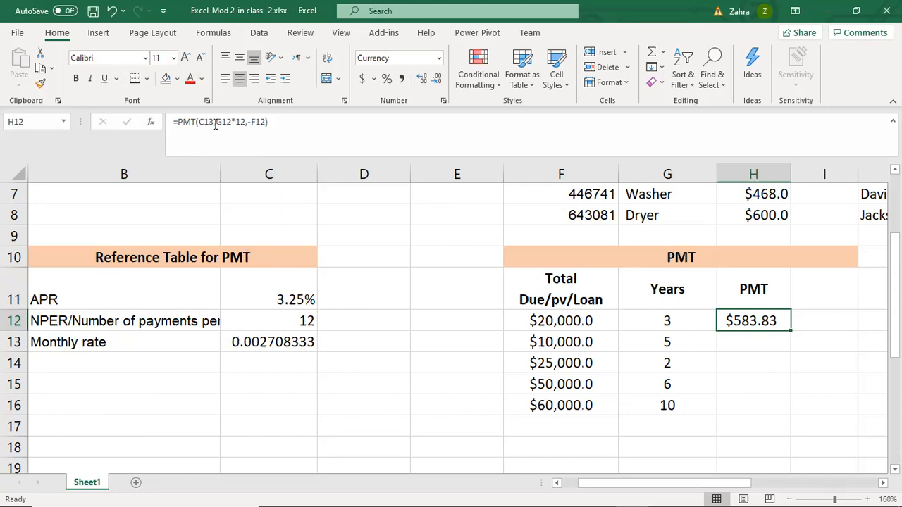
drag(215, 123, 198, 123)
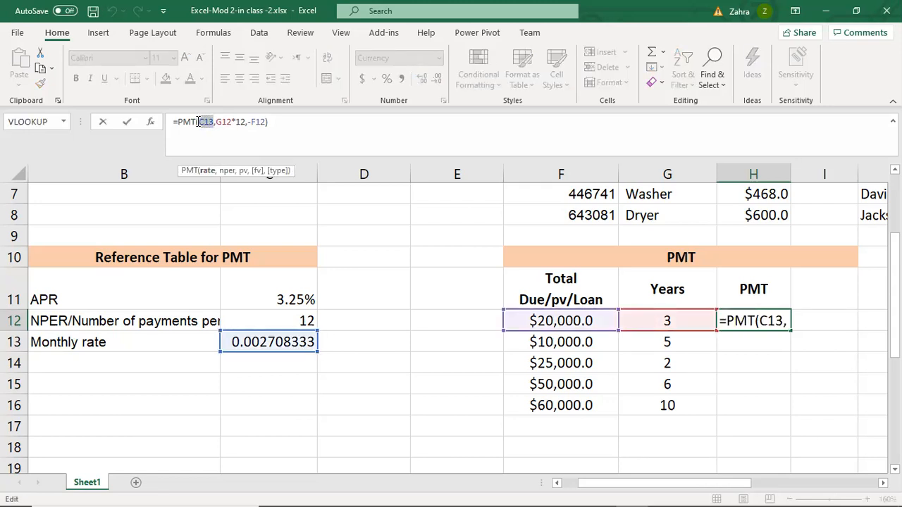
key(F4)
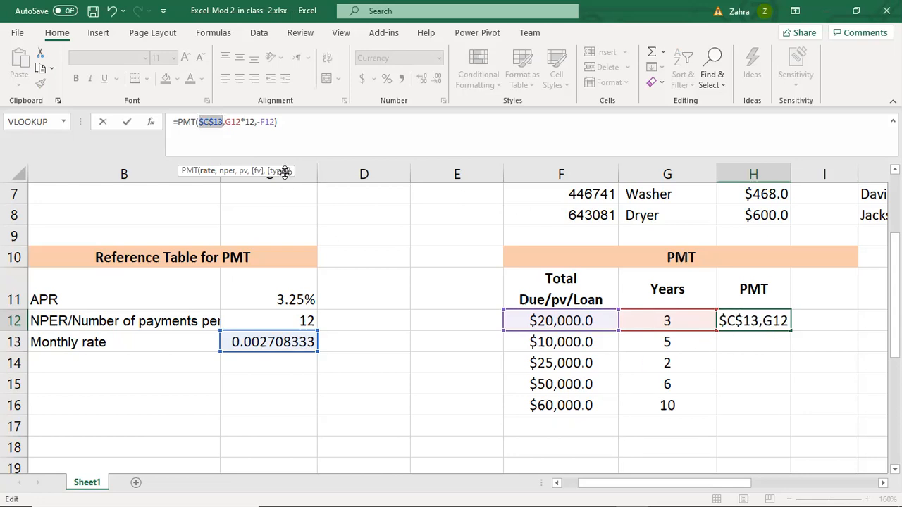
click(236, 121)
click(235, 122)
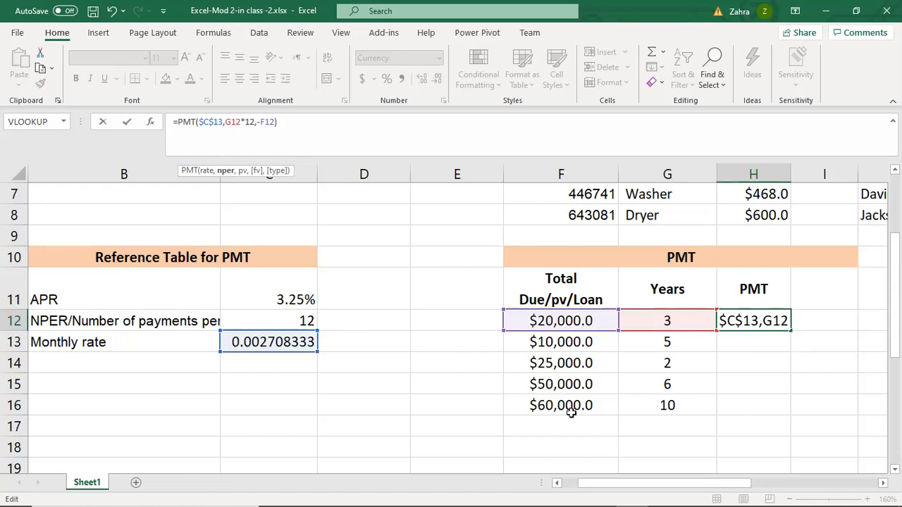
click(284, 118)
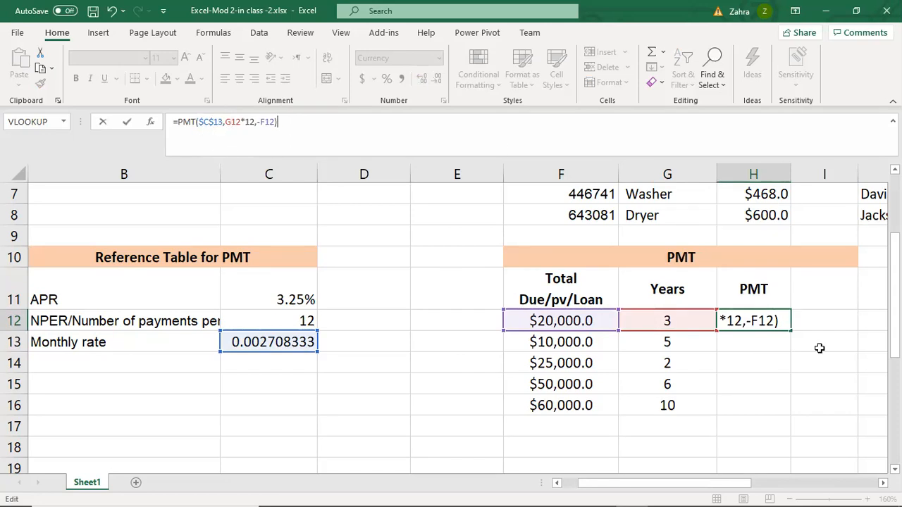
key(Return)
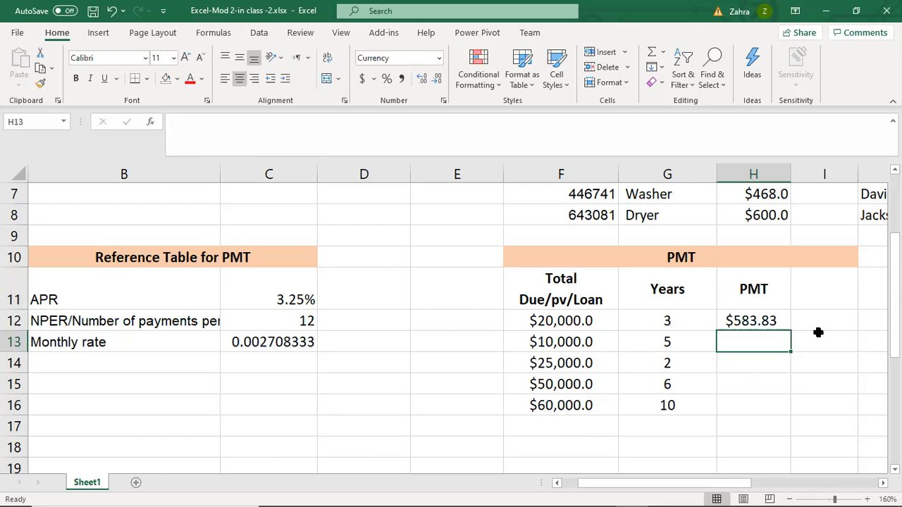
- Fill the PMT formula from H12 down through H16 and review the payments for the remaining loans
click(782, 320)
drag(790, 329, 788, 414)
click(761, 427)
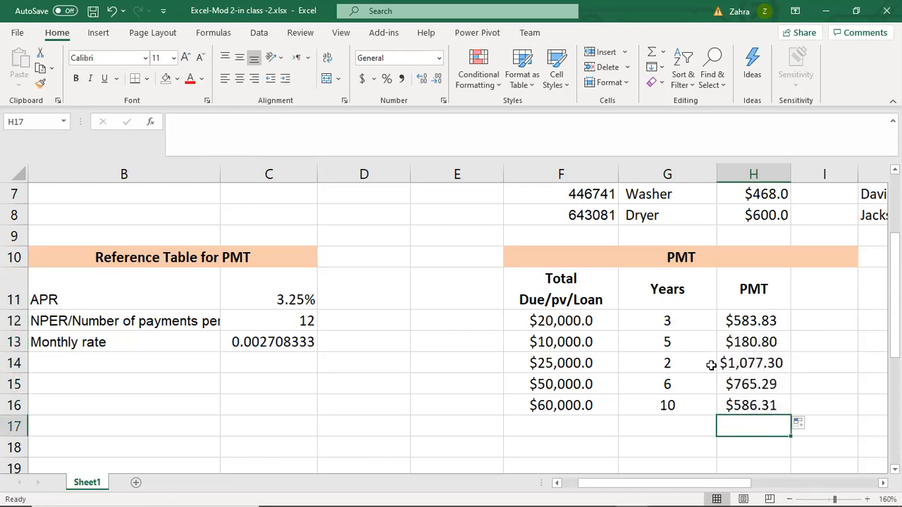
click(761, 341)
click(762, 361)
click(762, 384)
click(761, 406)
click(754, 426)
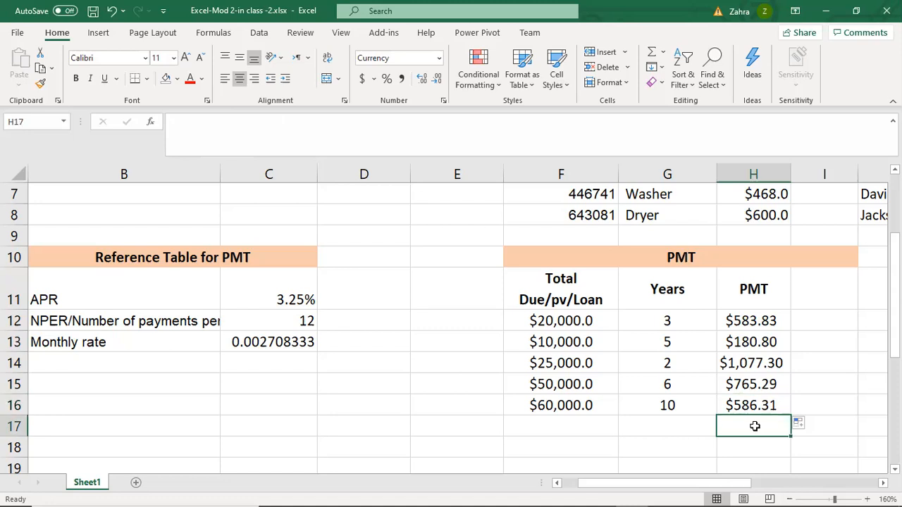